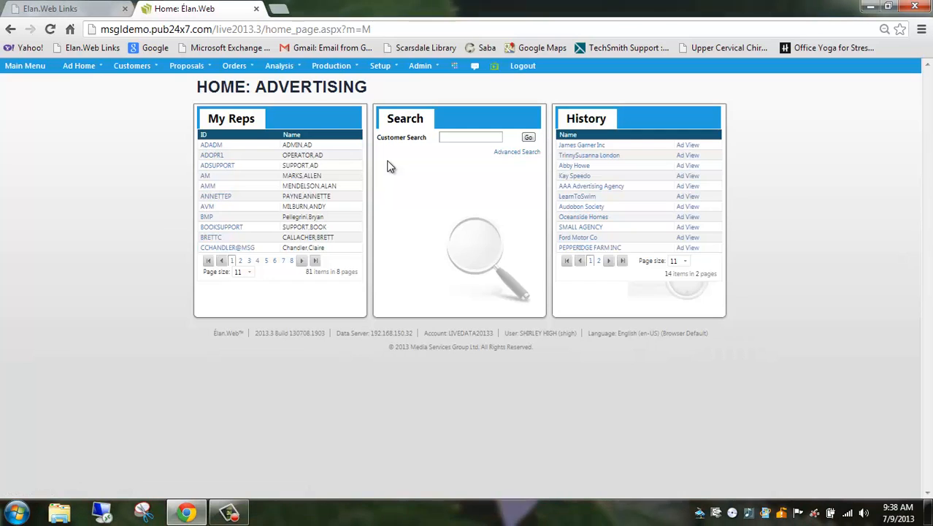
# - Open the Text Entry Defaults of the listing setup in Publication Setup
pyautogui.moveTo(381, 67)
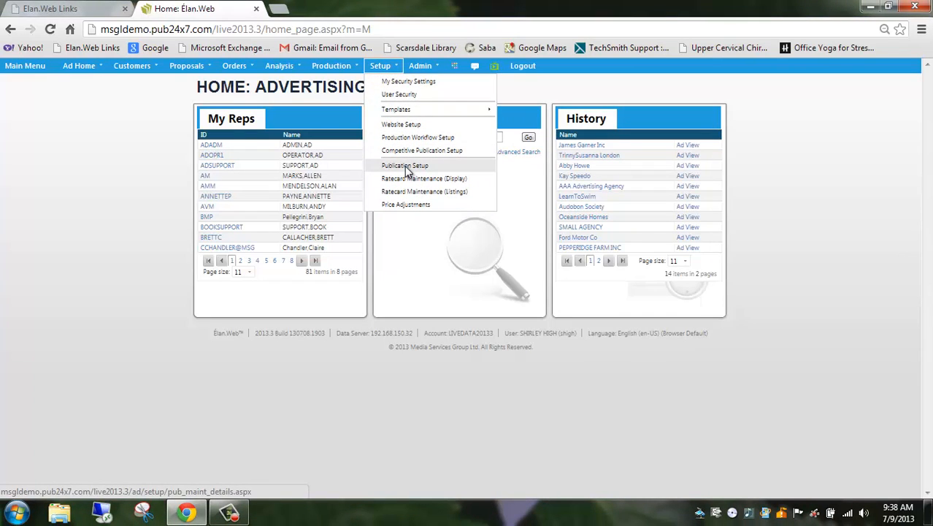
pyautogui.click(405, 166)
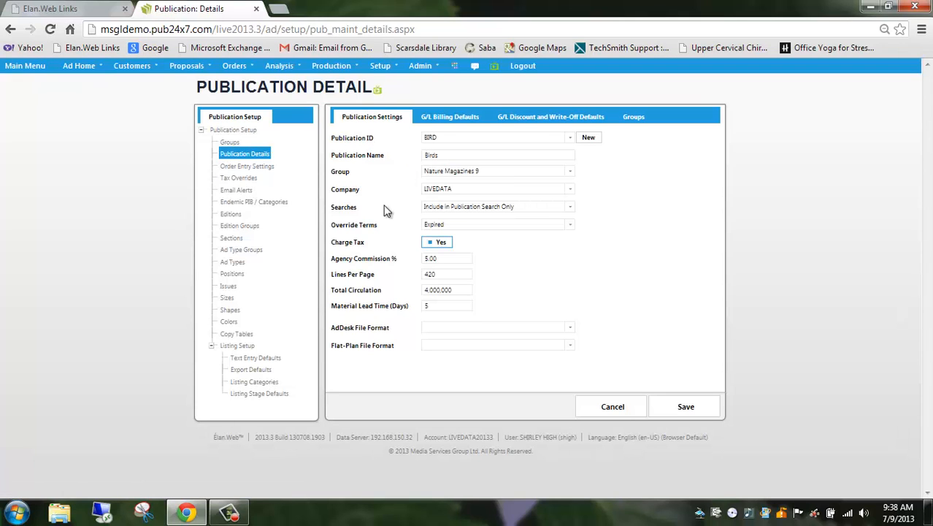
pyautogui.click(259, 359)
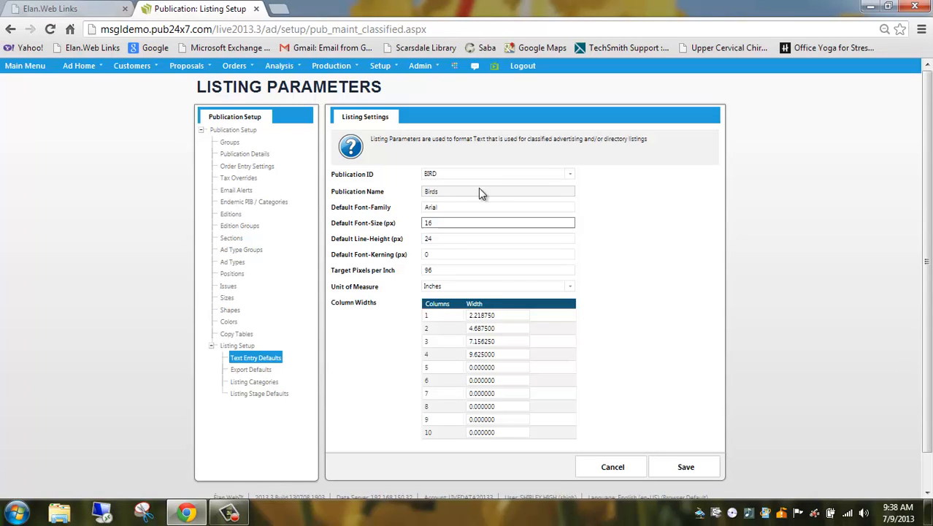
# - Review the available publications and the default font family, font size, line height and target pixels per inch for the BIRD publication
pyautogui.click(573, 175)
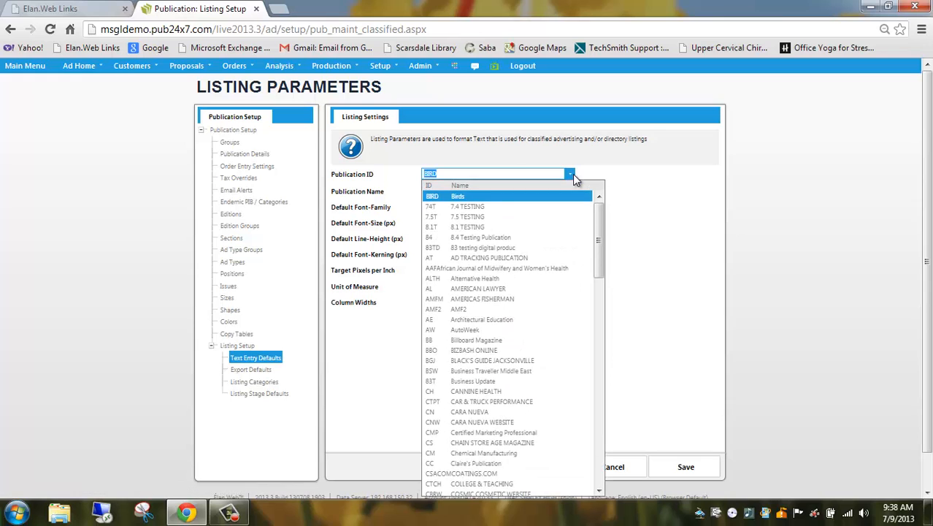
pyautogui.click(572, 175)
pyautogui.click(444, 209)
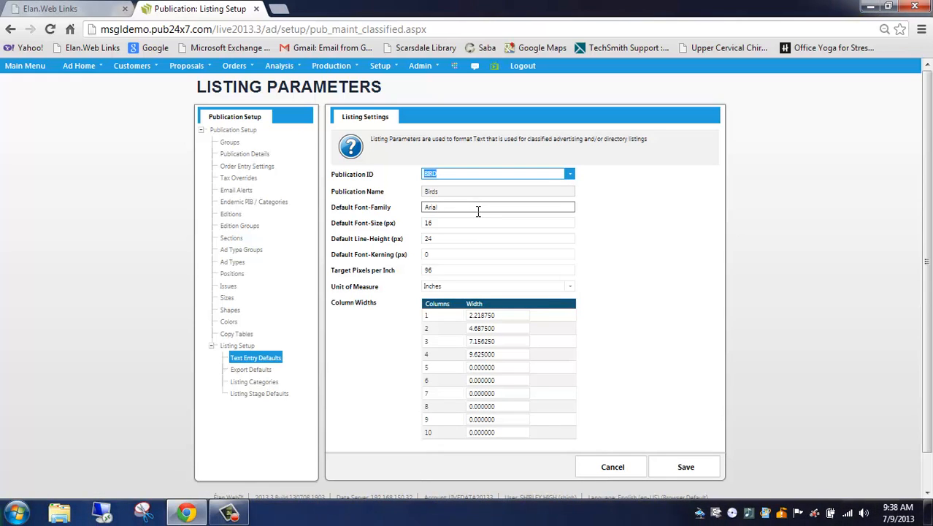
pyautogui.click(478, 210)
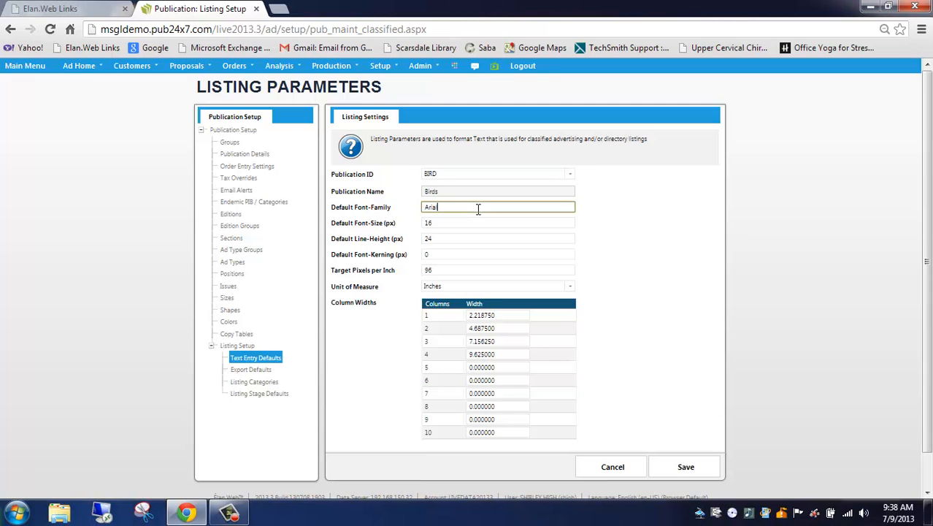
pyautogui.click(471, 224)
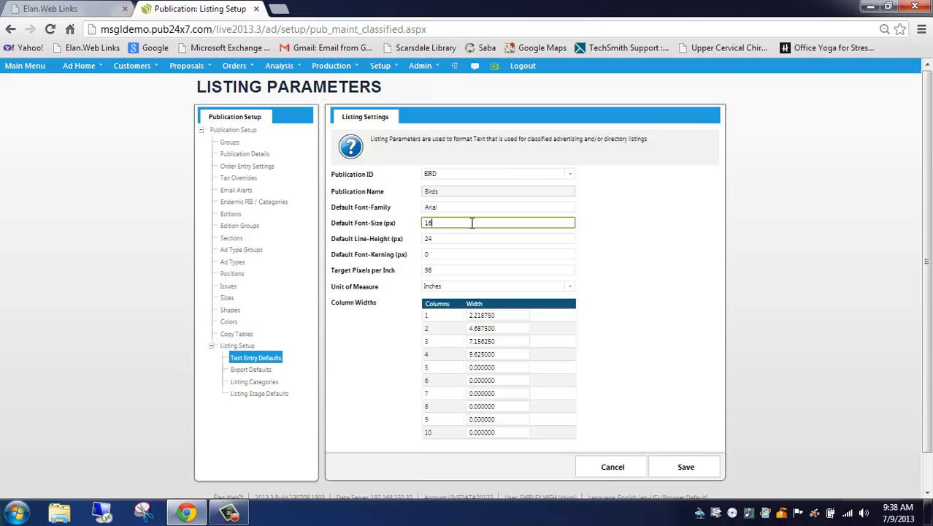
pyautogui.click(465, 238)
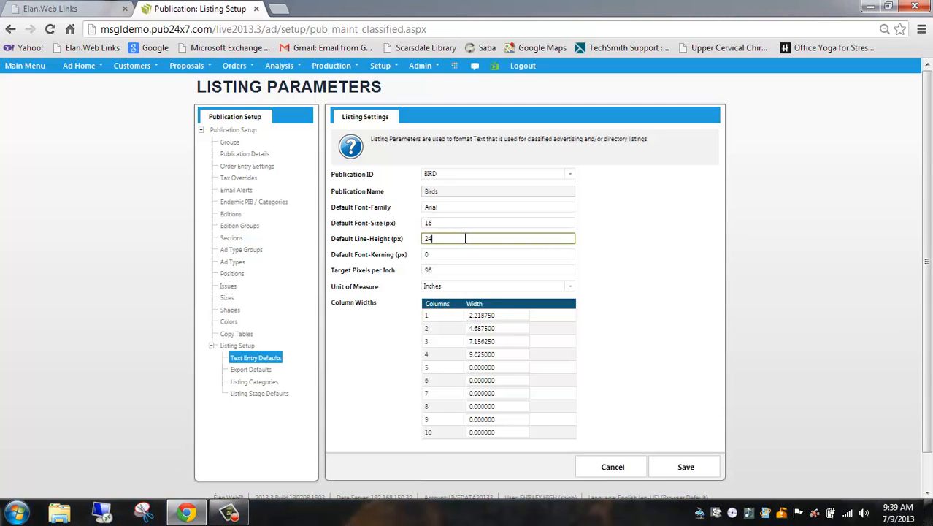
pyautogui.click(456, 268)
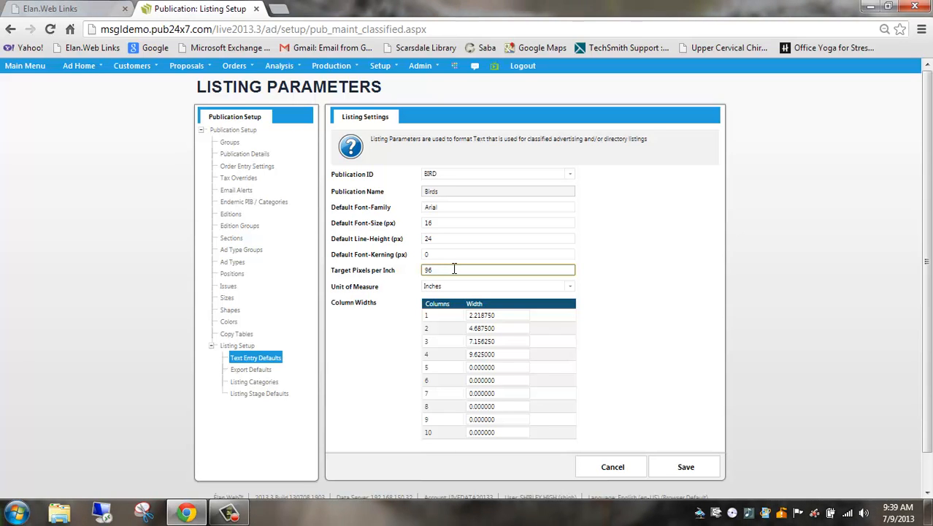
# - Check the unit of measure options and the widths for columns 1 and 2 in the listing parameters
pyautogui.click(571, 289)
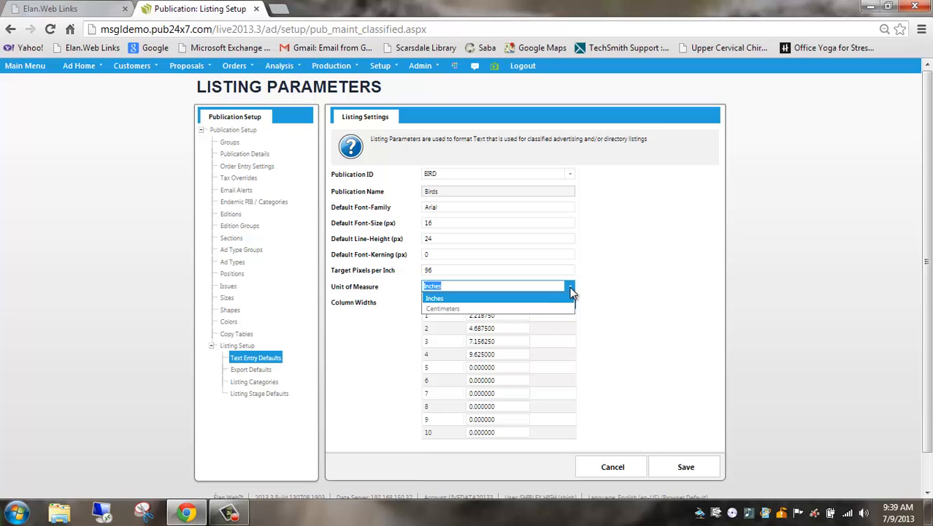
pyautogui.click(571, 292)
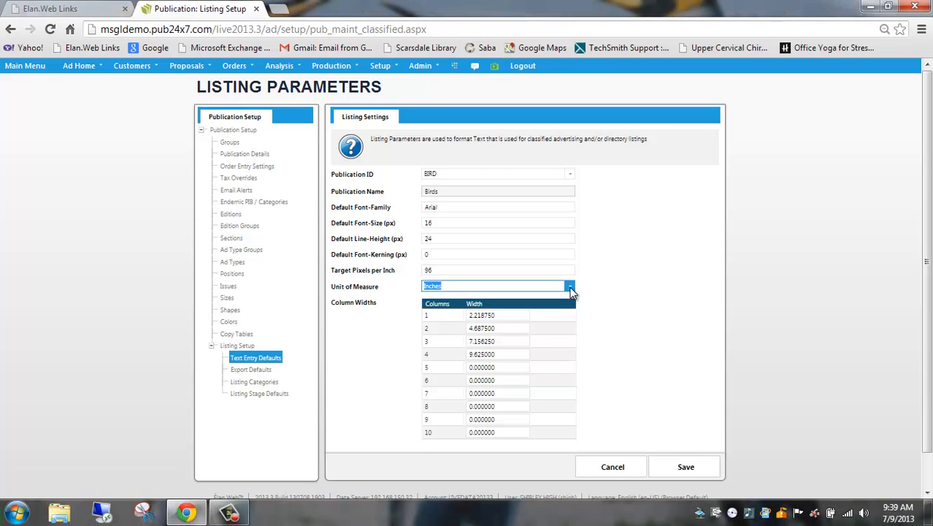
pyautogui.click(478, 316)
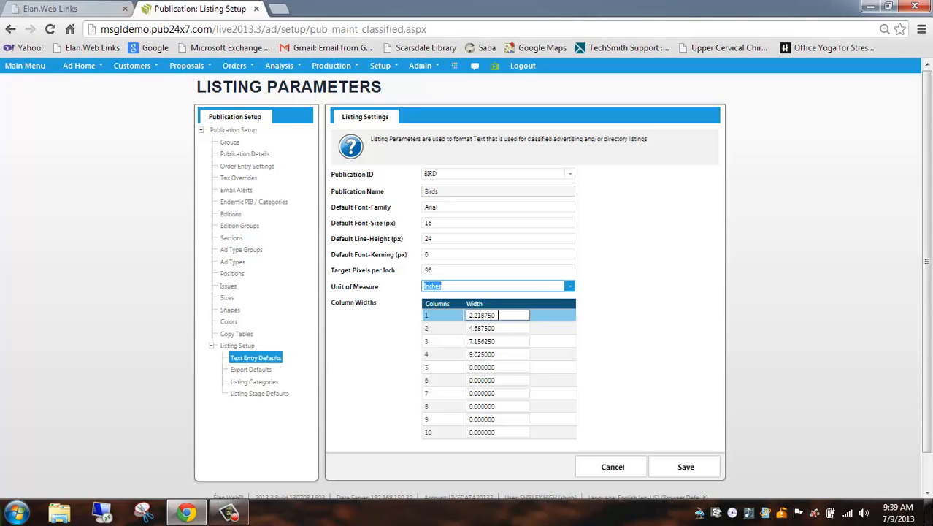
pyautogui.click(498, 328)
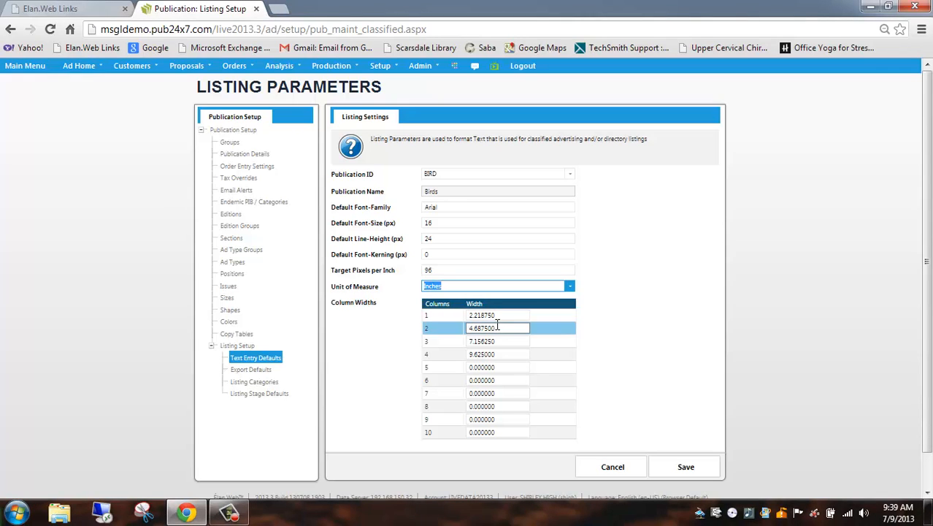
pyautogui.click(497, 325)
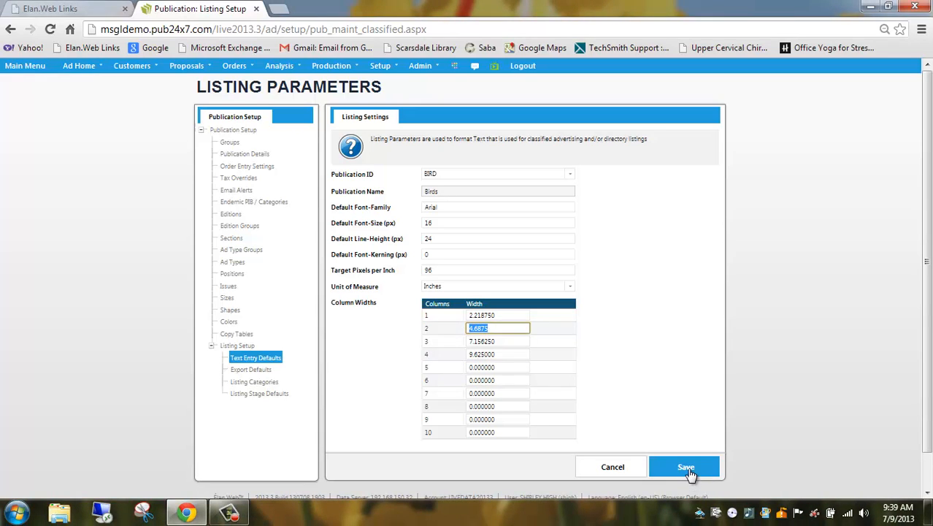
# - Open the Listing Categories for publication BIRD and choose the Listing Ads section for all issues
pyautogui.click(255, 383)
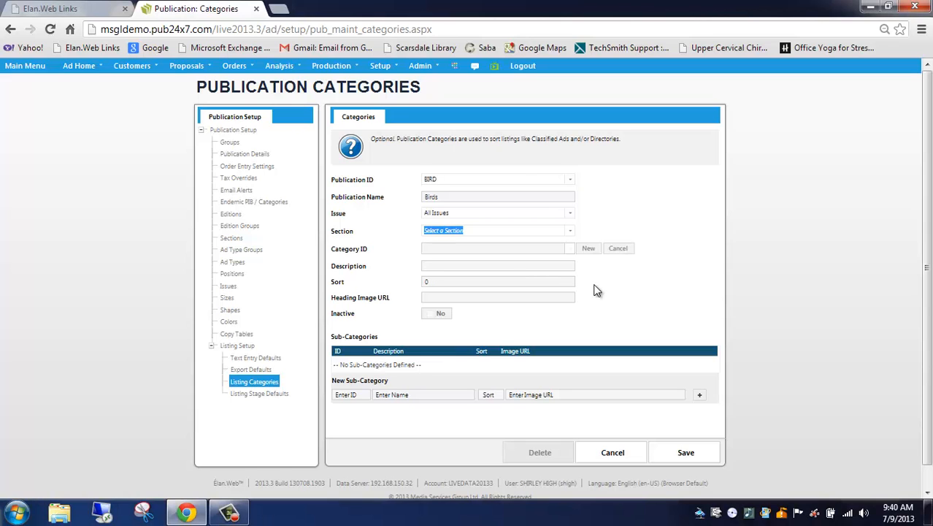
pyautogui.click(571, 180)
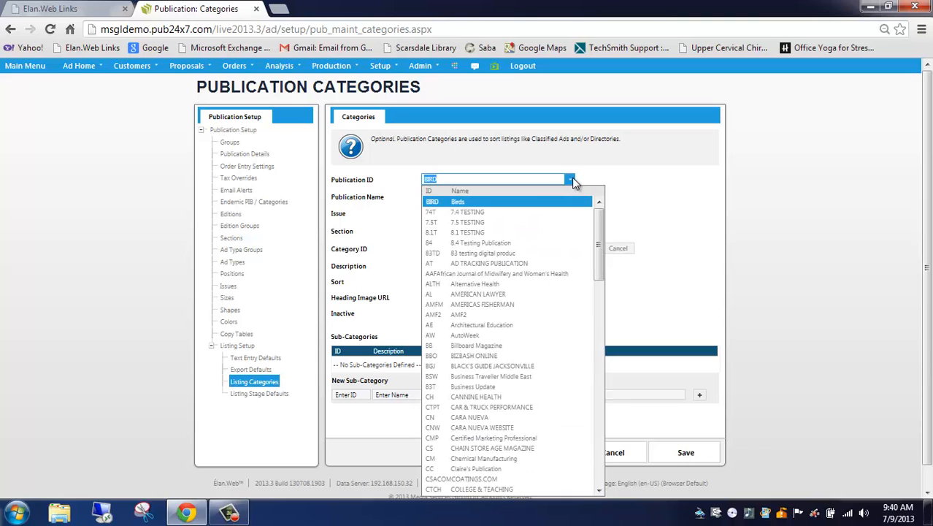
pyautogui.click(572, 180)
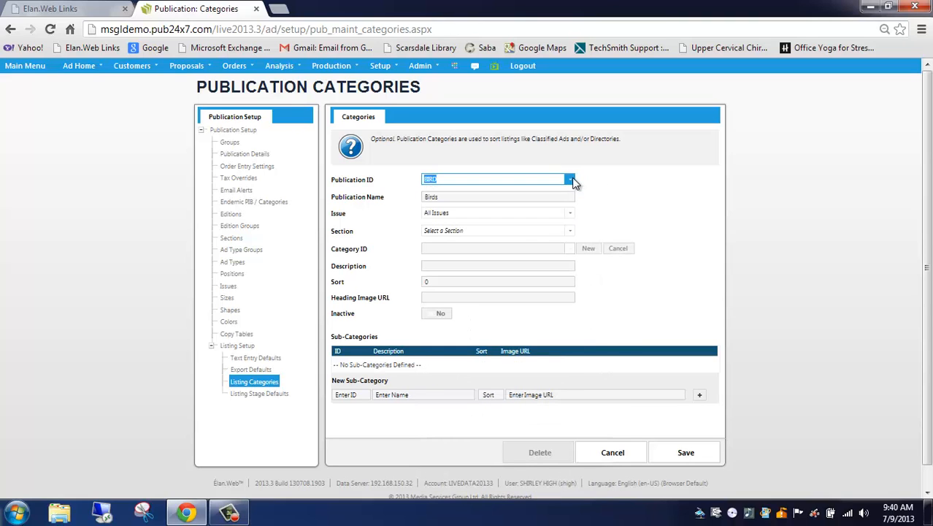
pyautogui.click(570, 214)
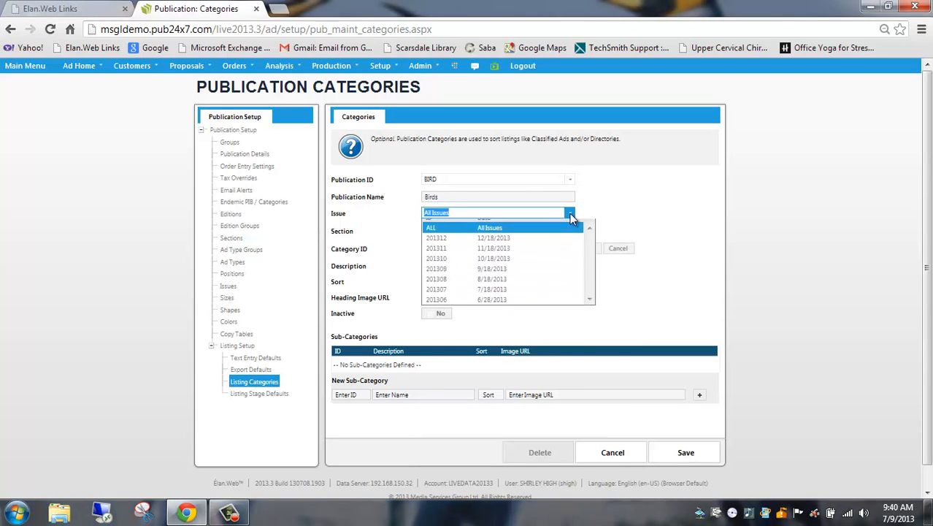
pyautogui.click(544, 240)
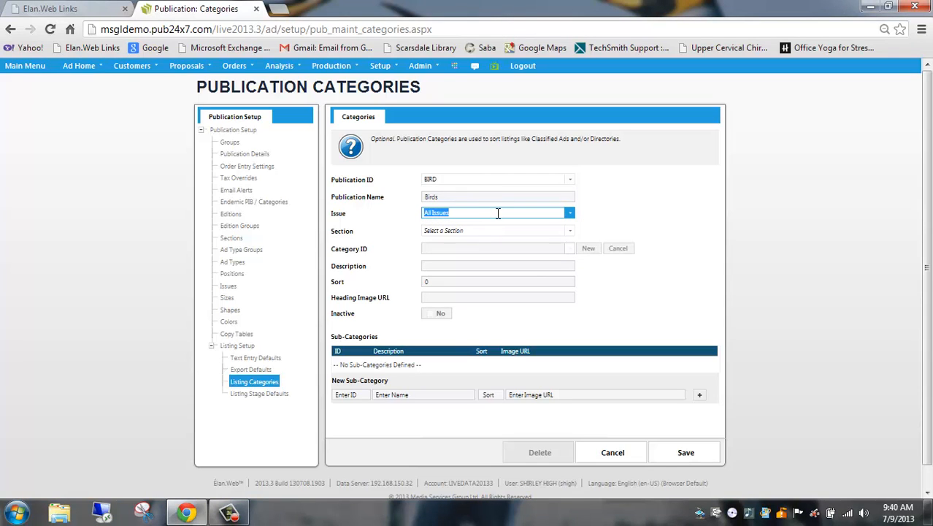
pyautogui.click(570, 232)
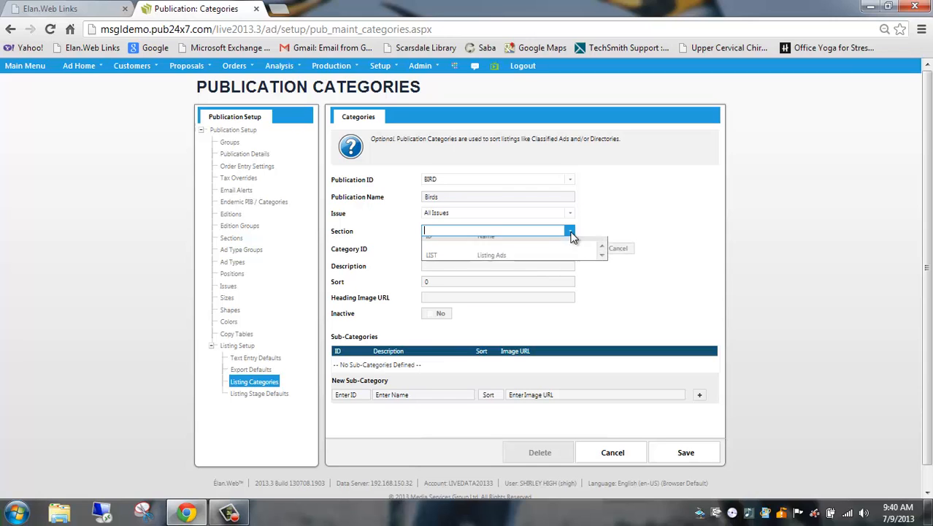
pyautogui.click(523, 259)
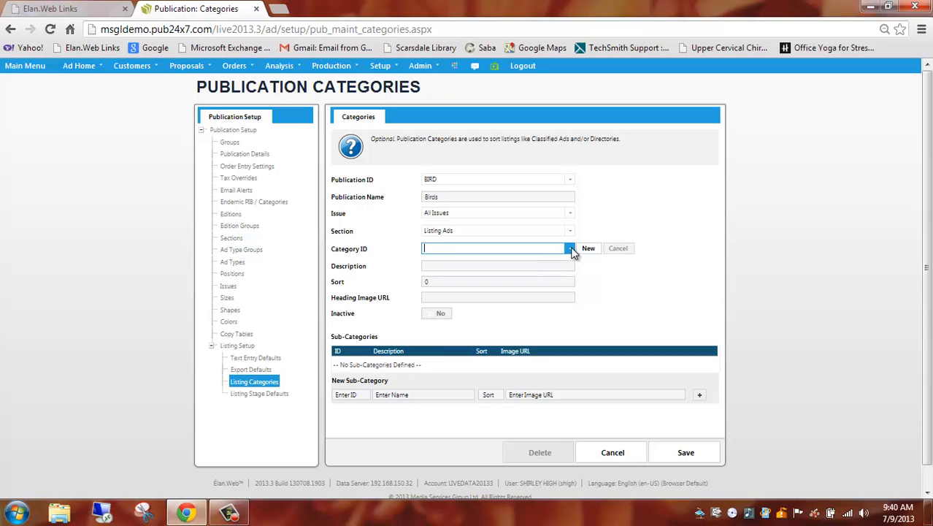
# - Load category EMP and check its description and sort fields
pyautogui.click(570, 248)
pyautogui.click(522, 280)
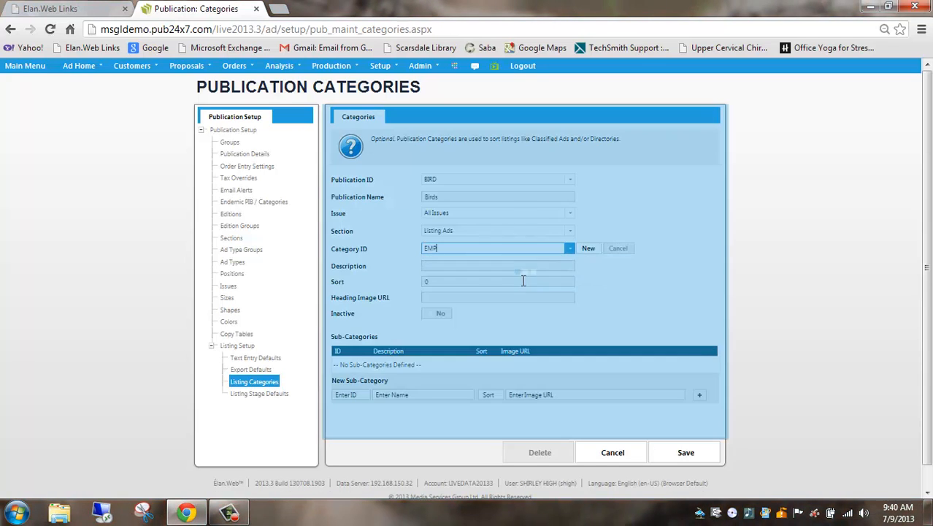
pyautogui.click(467, 266)
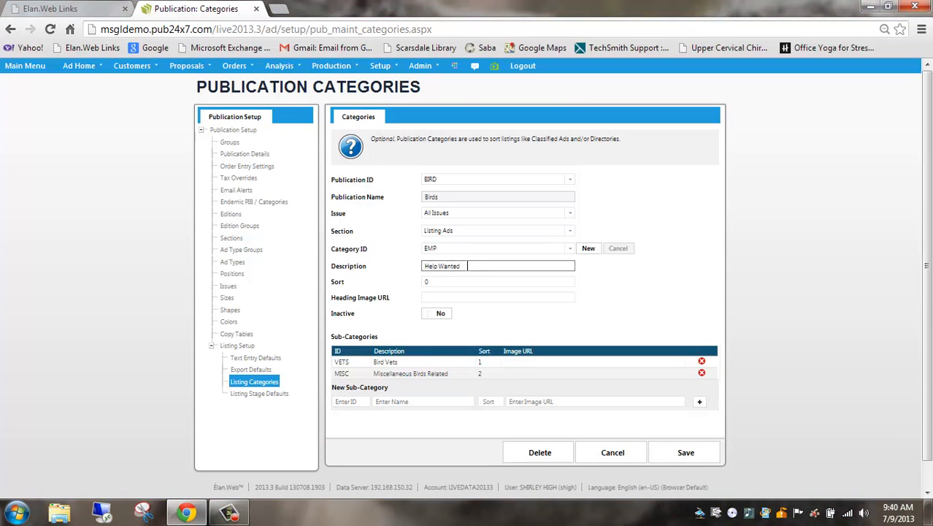
pyautogui.press('Tab')
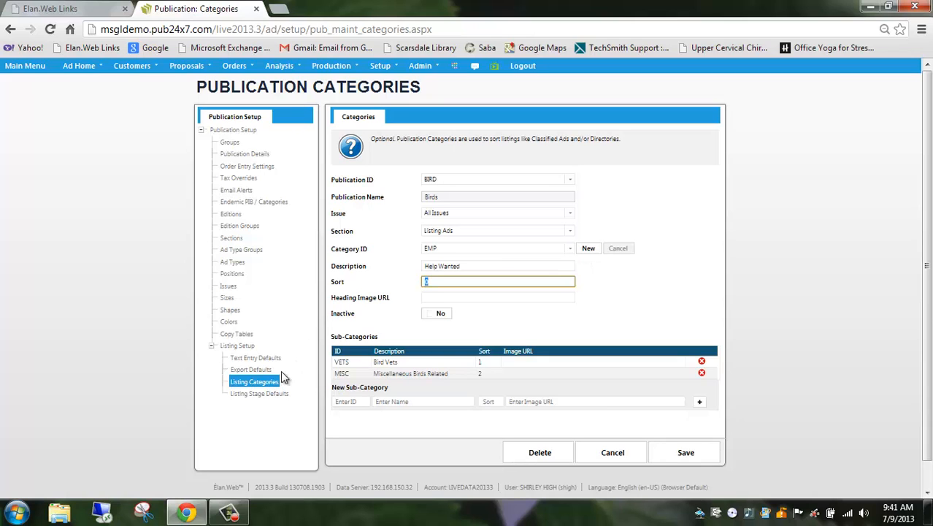
# - Open the Listing Stage Defaults and review the choices for the text stage and semi-display stage
pyautogui.click(265, 396)
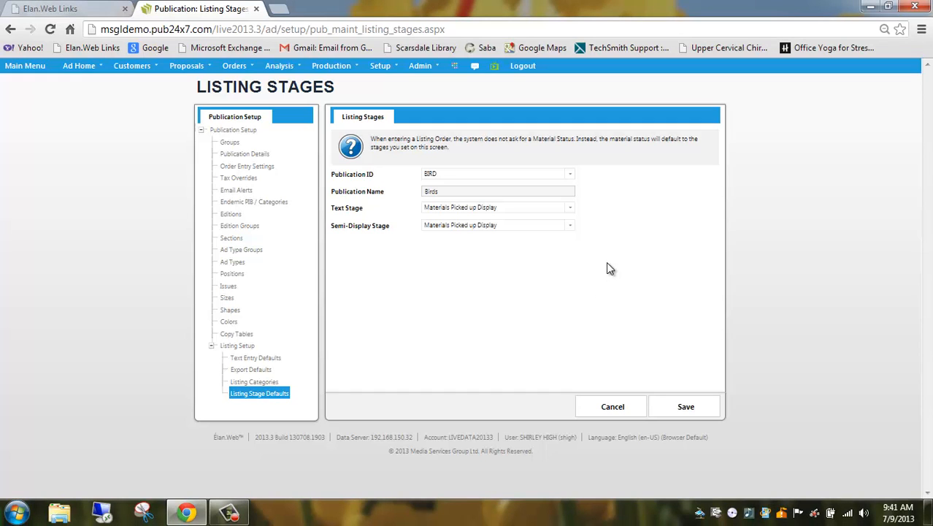
pyautogui.click(572, 210)
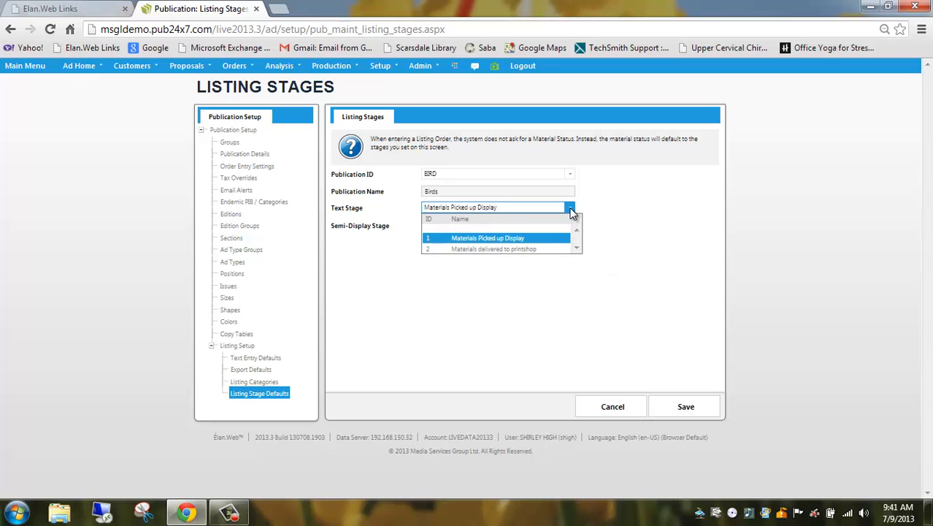
pyautogui.click(572, 230)
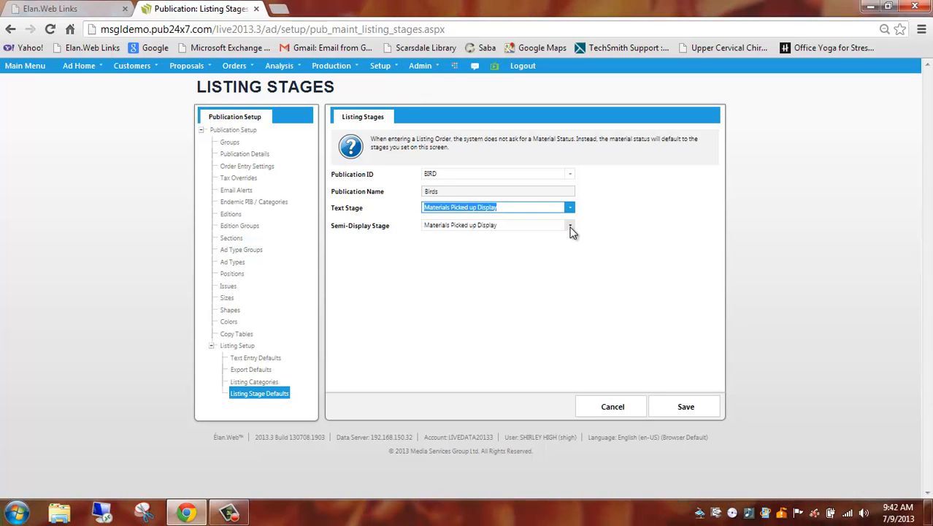
pyautogui.click(571, 227)
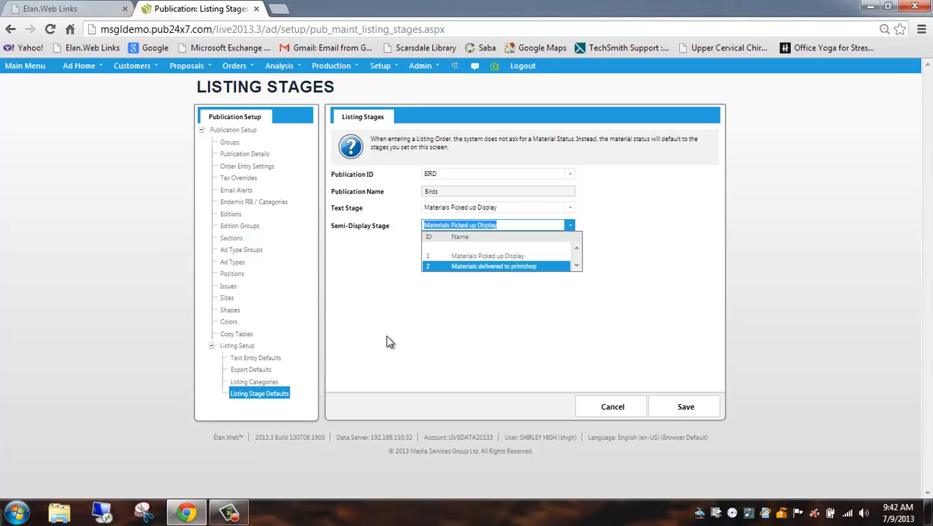
# - Open the Export Defaults of the listing setup
pyautogui.click(252, 370)
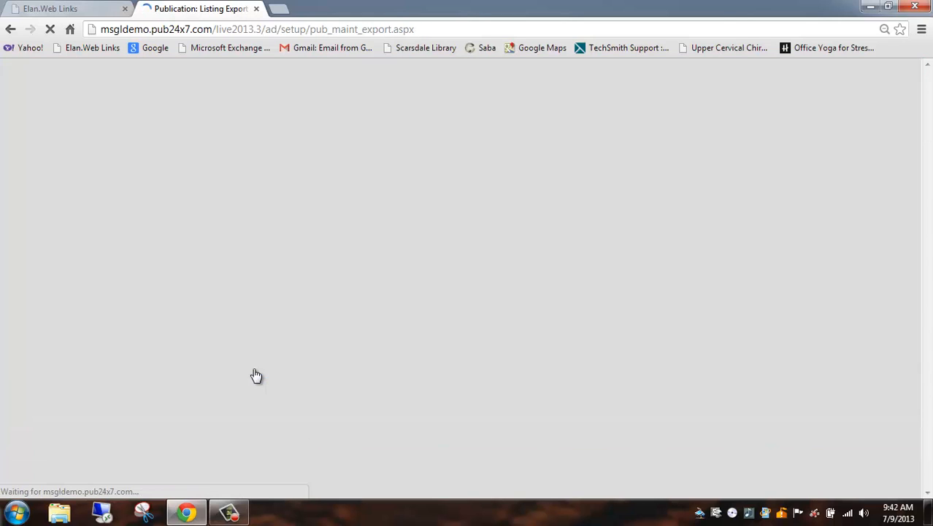